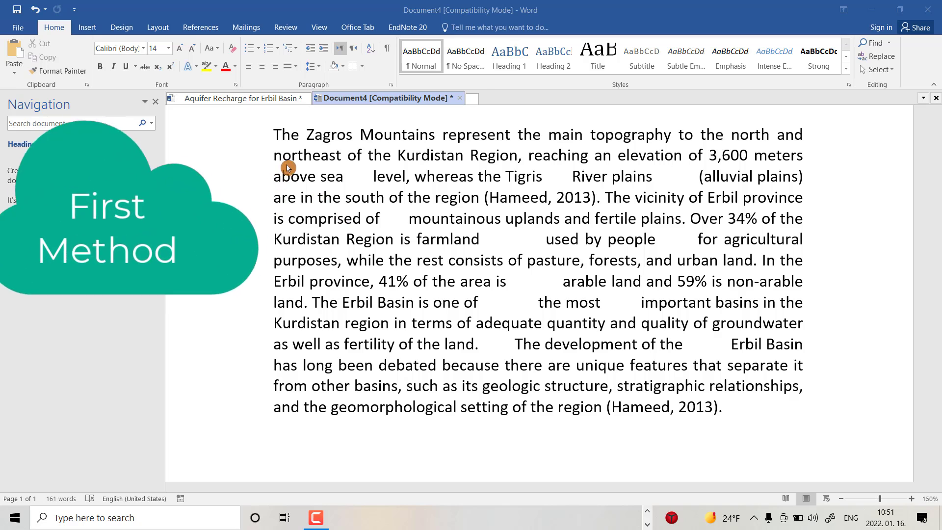
# - Select the whole paragraph and replace all its white space, using ^w, with a single space in the selection only
pyautogui.click(273, 133)
pyautogui.moveTo(273, 133); pyautogui.dragTo(721, 408)
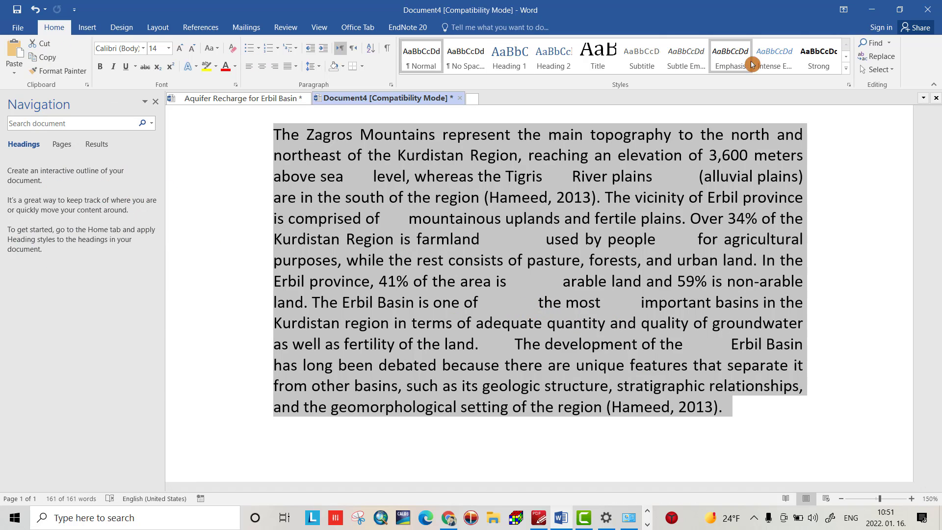
pyautogui.click(880, 60)
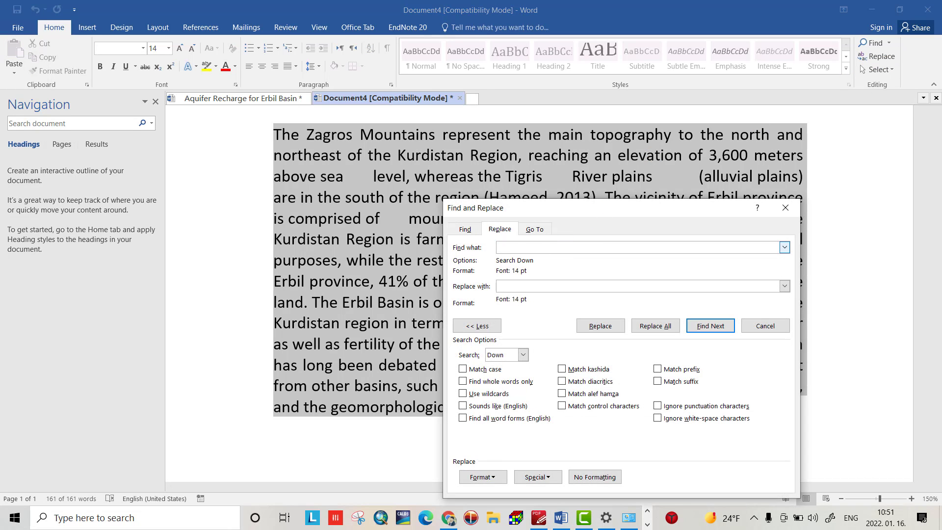
pyautogui.write('^')
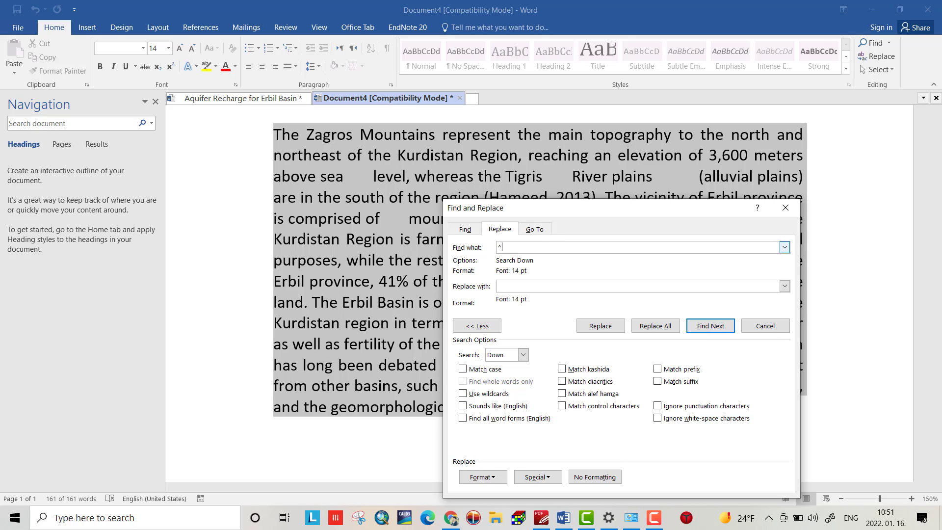
pyautogui.write('w')
pyautogui.click(501, 285)
pyautogui.click(661, 328)
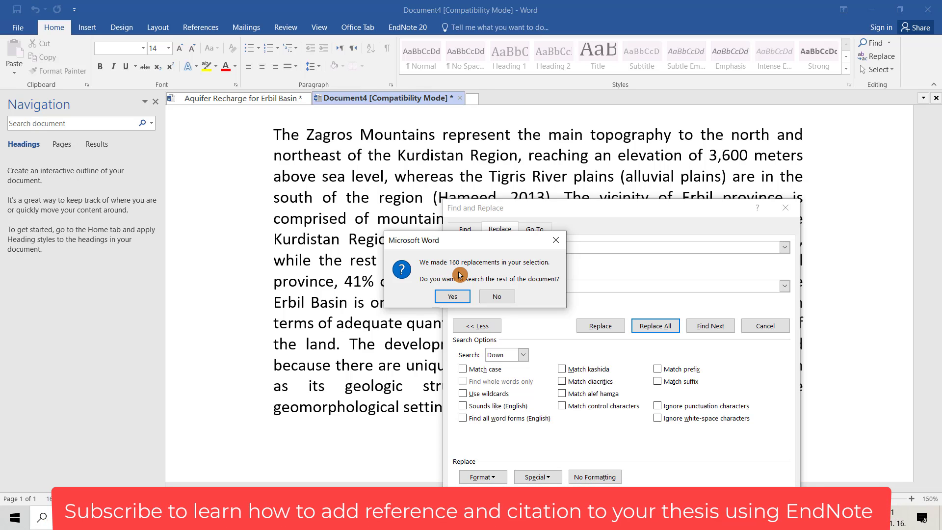
pyautogui.click(511, 293)
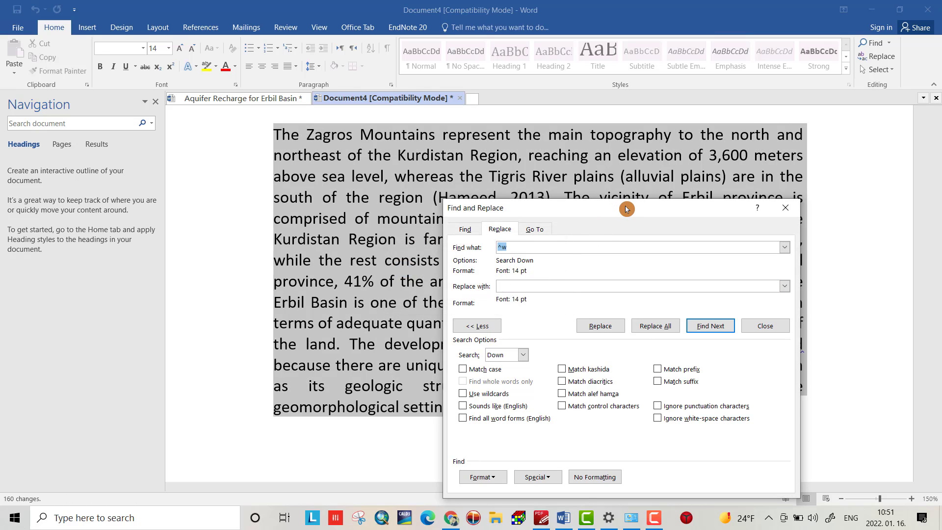
pyautogui.moveTo(626, 209); pyautogui.dragTo(54, 184)
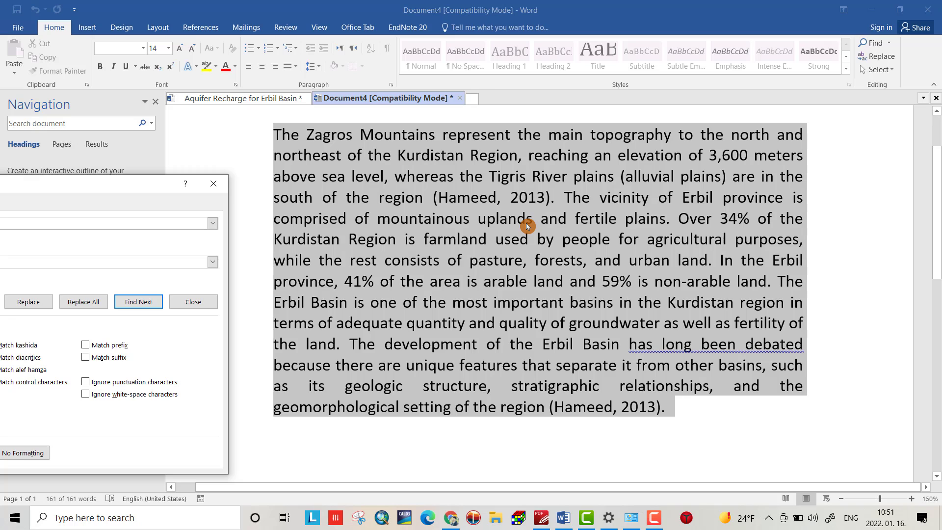
pyautogui.click(213, 183)
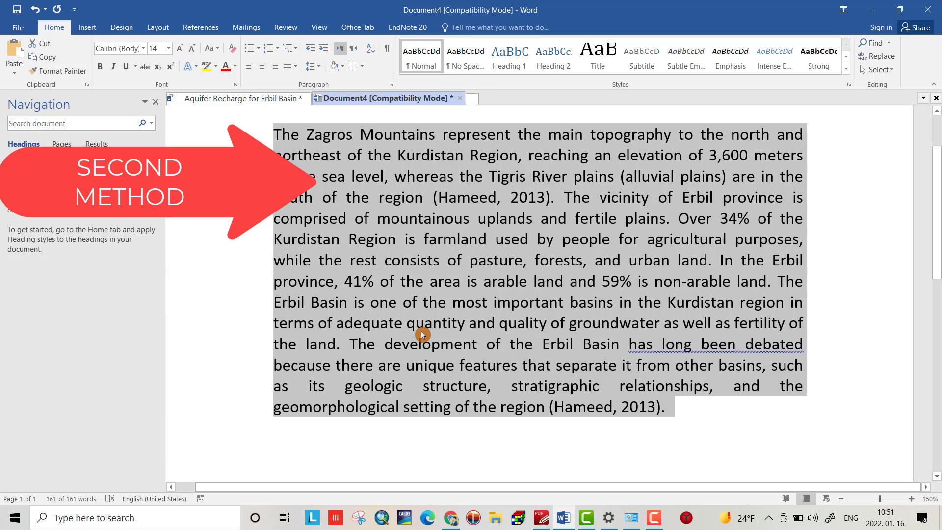
# - Undo the white-space replacement and show the formatting marks in the document
pyautogui.hotkey('ctrl', 'z')
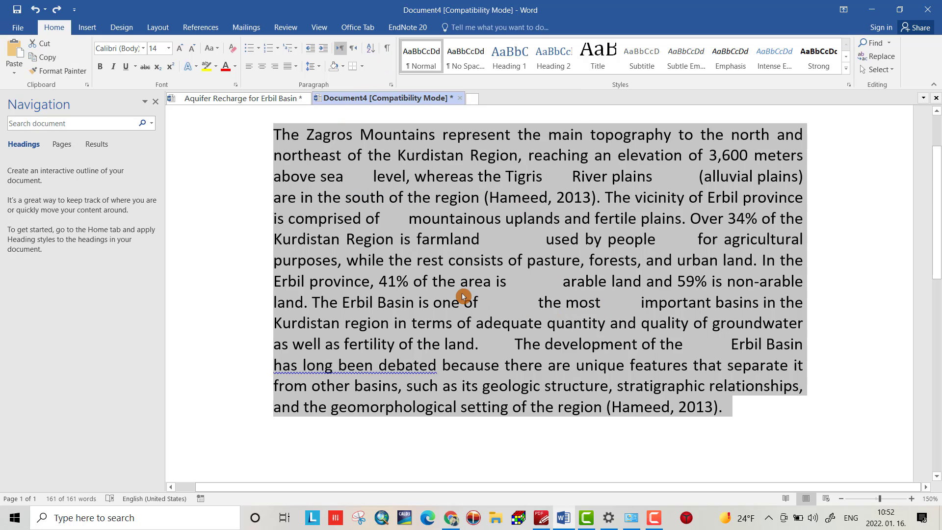
pyautogui.click(386, 51)
# - Replace every run of three spaces in the selected paragraph with a single space, without searching the rest of the document
pyautogui.click(870, 60)
pyautogui.moveTo(207, 188); pyautogui.dragTo(597, 217)
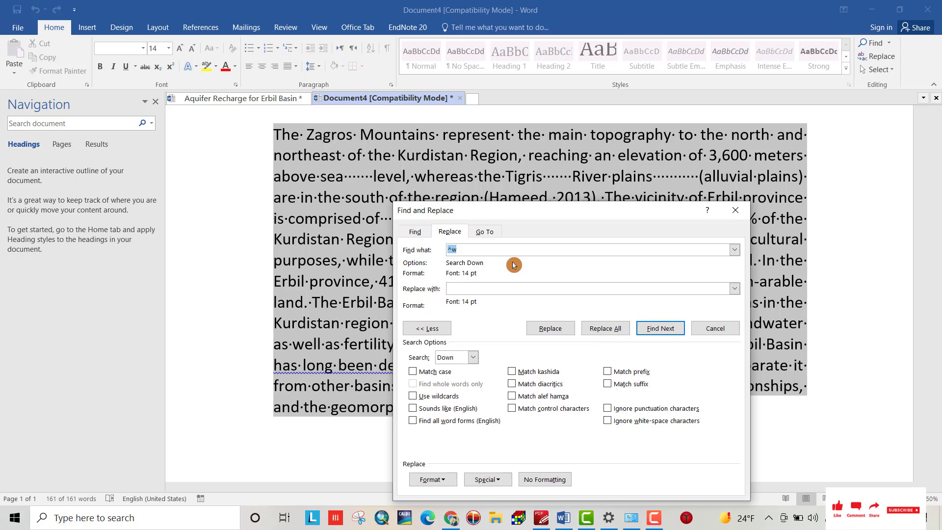
pyautogui.press('BackSpace')
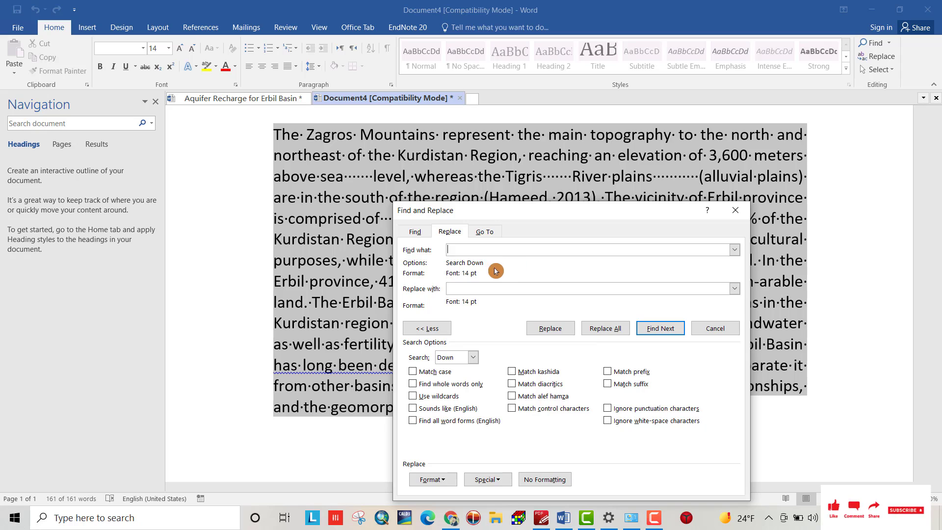
pyautogui.moveTo(454, 248); pyautogui.dragTo(406, 231)
pyautogui.click(447, 251)
pyautogui.click(450, 252)
pyautogui.click(448, 275)
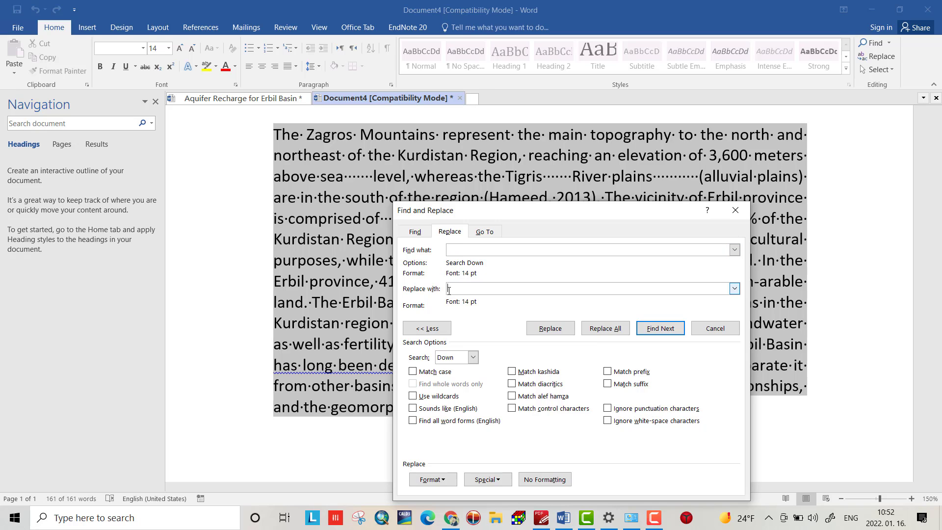
pyautogui.click(449, 291)
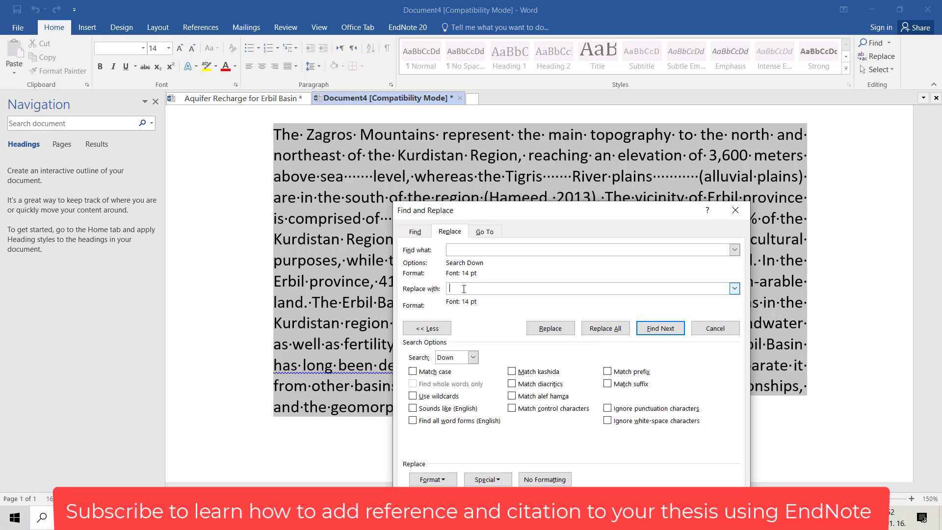
pyautogui.click(596, 329)
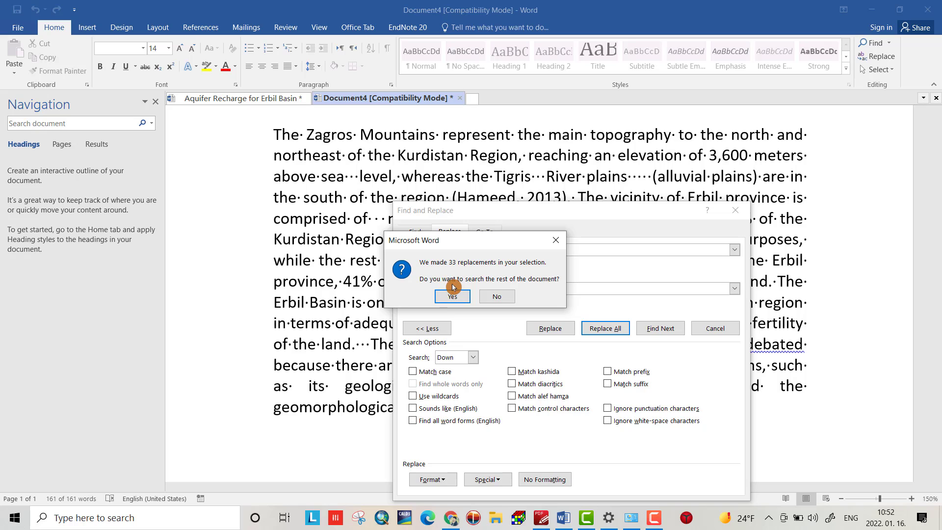
pyautogui.click(496, 298)
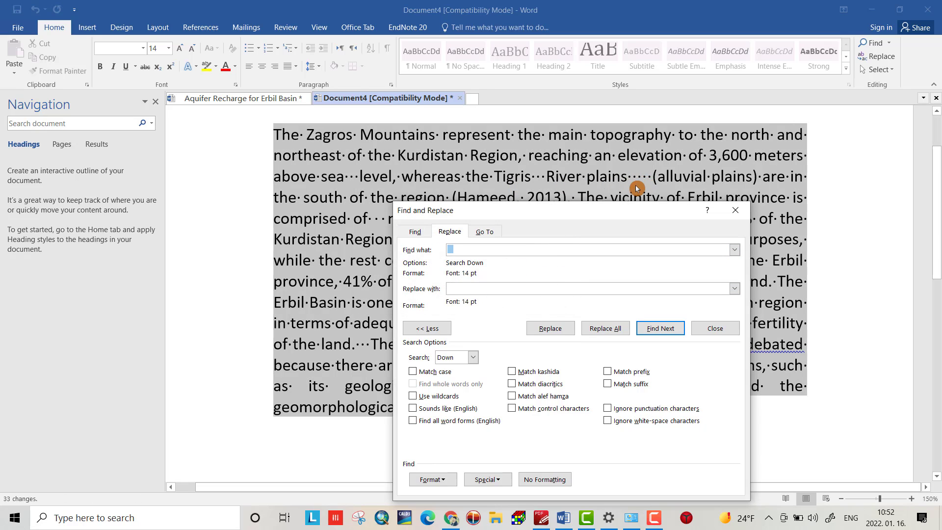
# - Replace every run of five spaces in the selected paragraph with a single space, skipping the rest of the document
pyautogui.click(476, 251)
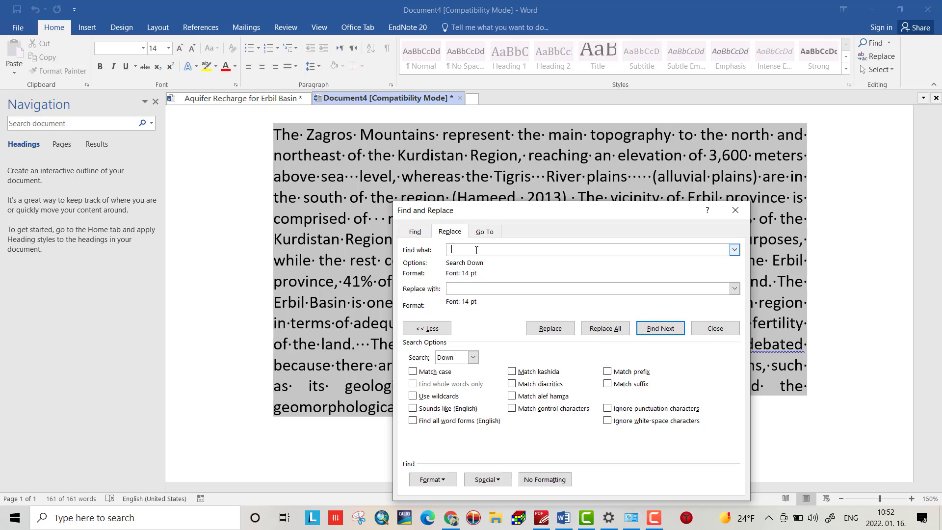
pyautogui.press('BackSpace')
pyautogui.press('Tab')
pyautogui.click(593, 337)
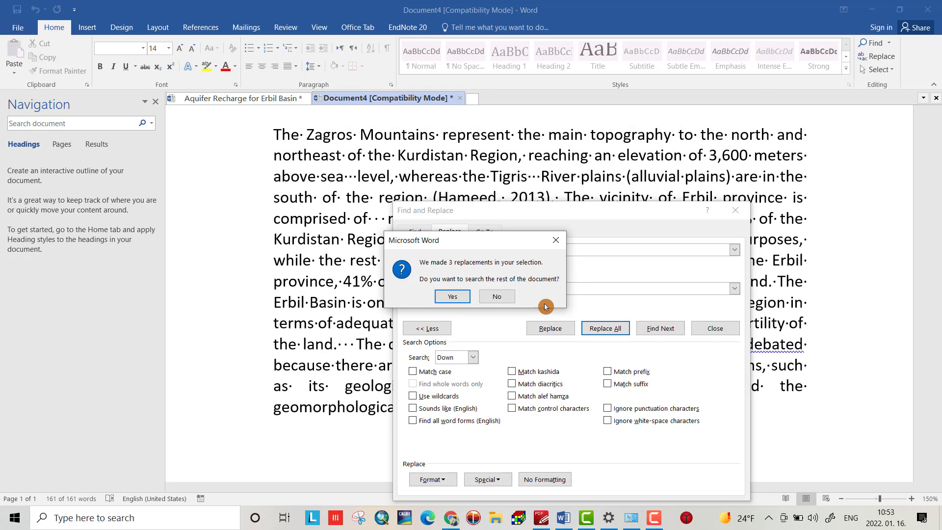
pyautogui.click(496, 296)
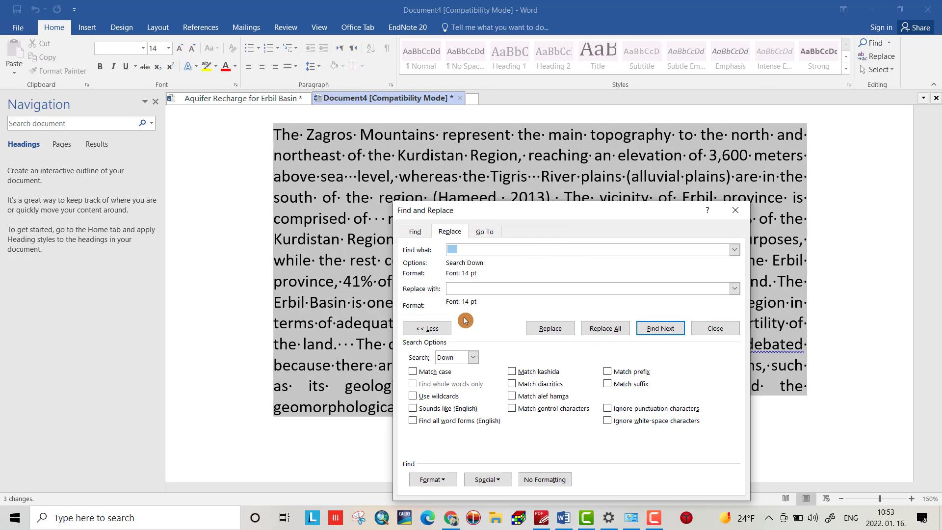
# - Shorten the triple spaces in the selected paragraph, such as between "sea" and "level", to double spaces with Replace All
pyautogui.moveTo(569, 217); pyautogui.dragTo(558, 260)
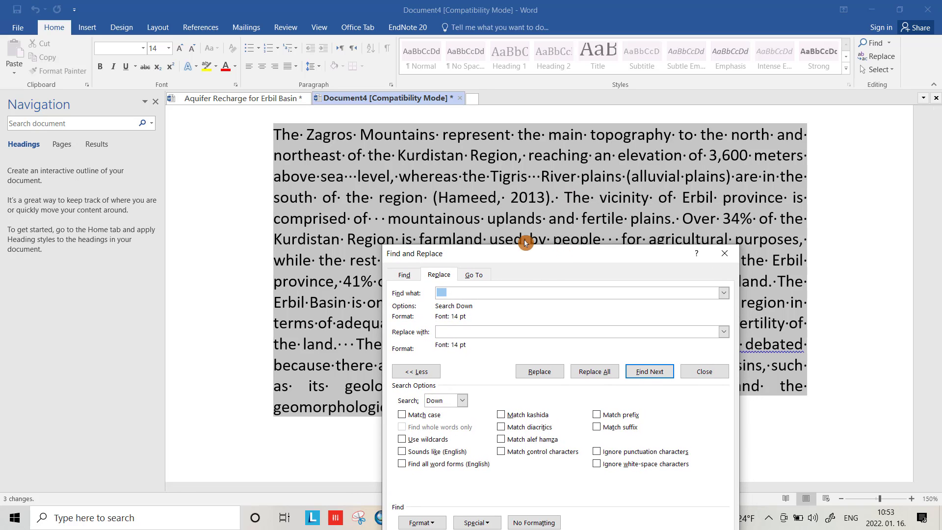
pyautogui.press('BackSpace')
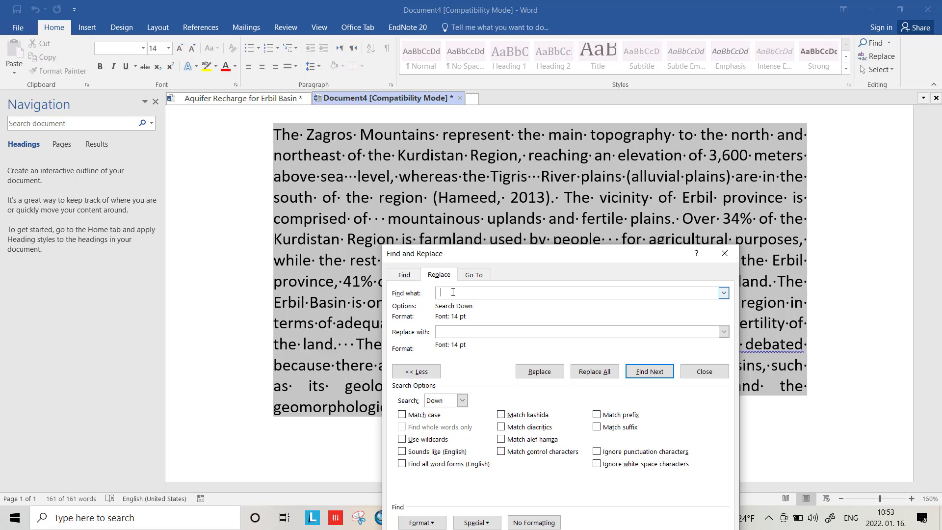
pyautogui.click(439, 331)
pyautogui.click(585, 372)
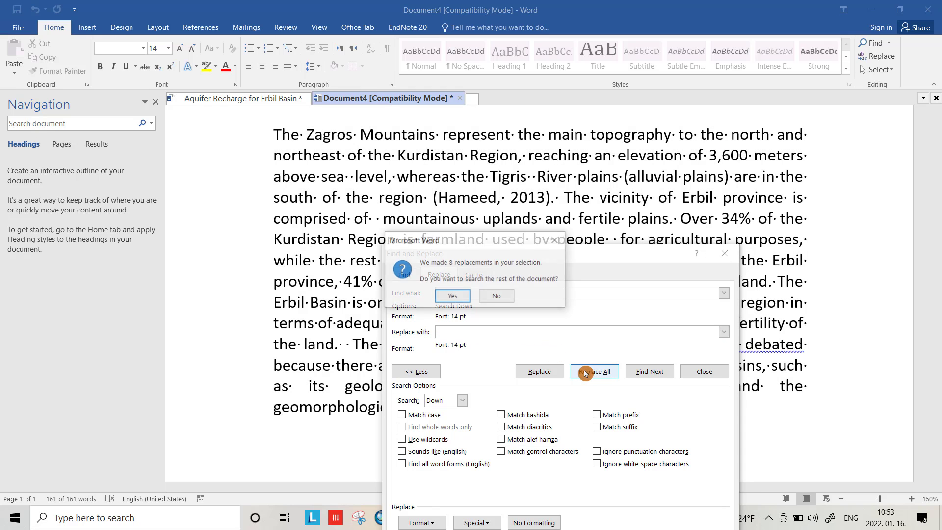
pyautogui.click(498, 295)
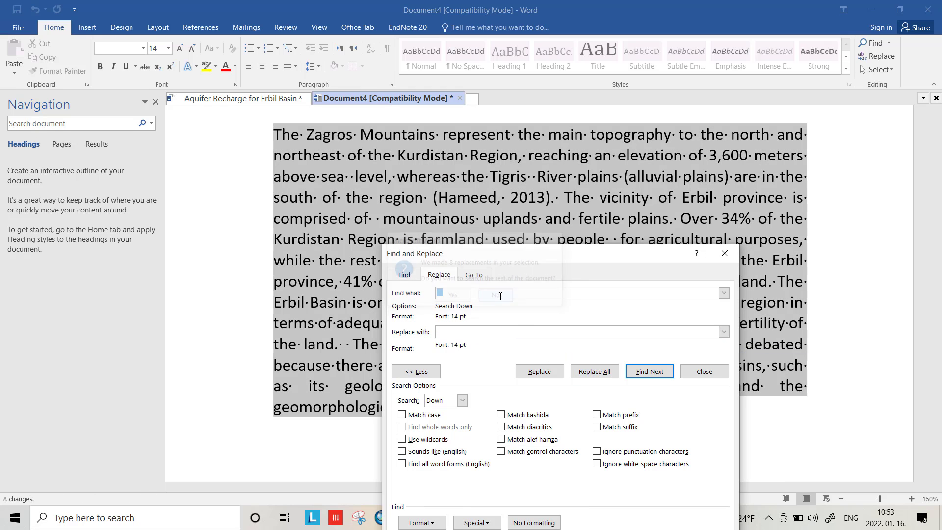
# - Replace the remaining triple spaces in the selected paragraph, such as between "is" and "arable", with single spaces
pyautogui.moveTo(574, 259); pyautogui.dragTo(447, 301)
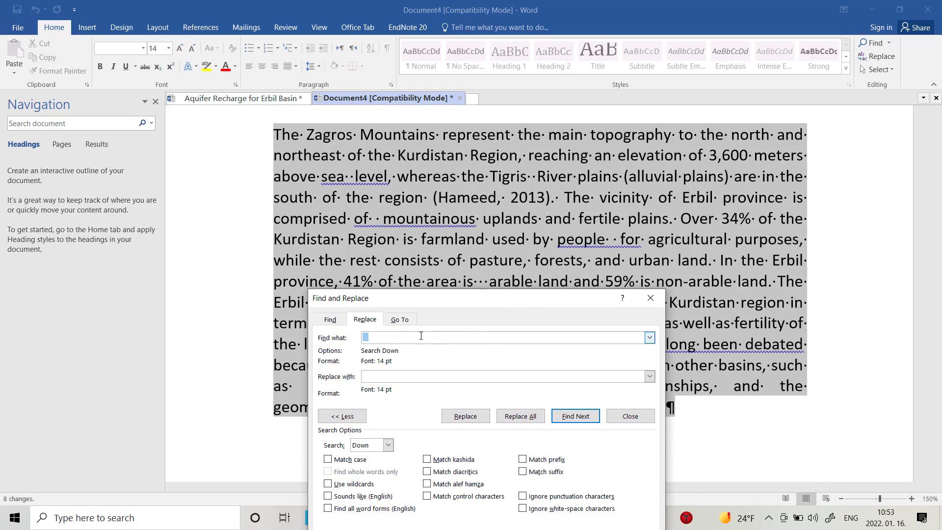
pyautogui.press('BackSpace')
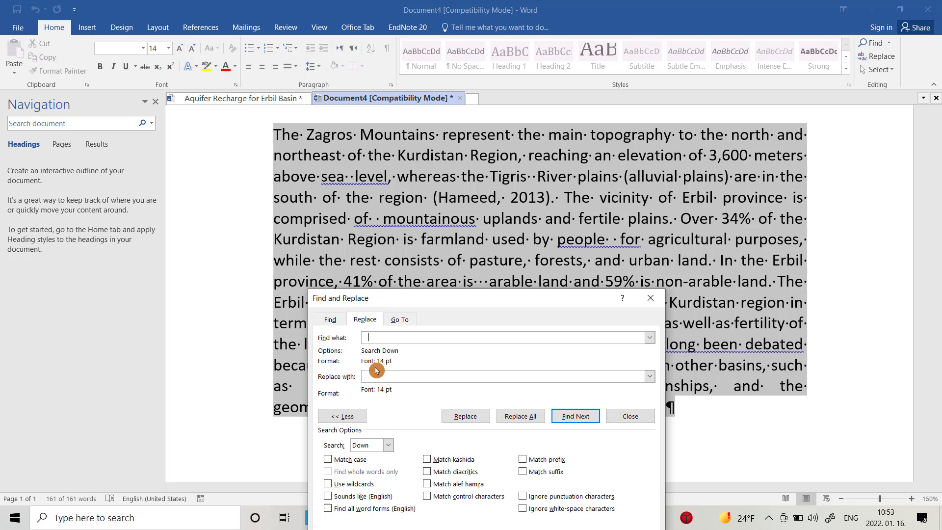
pyautogui.click(368, 375)
pyautogui.click(519, 416)
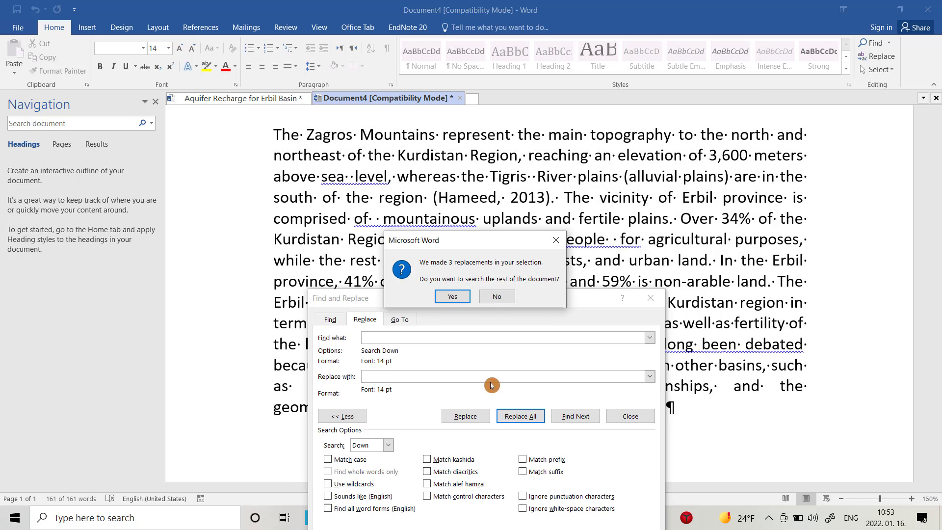
pyautogui.click(494, 296)
# - Replace the remaining double spaces in the selected paragraph with single spaces and close Find and Replace
pyautogui.moveTo(499, 305); pyautogui.dragTo(539, 301)
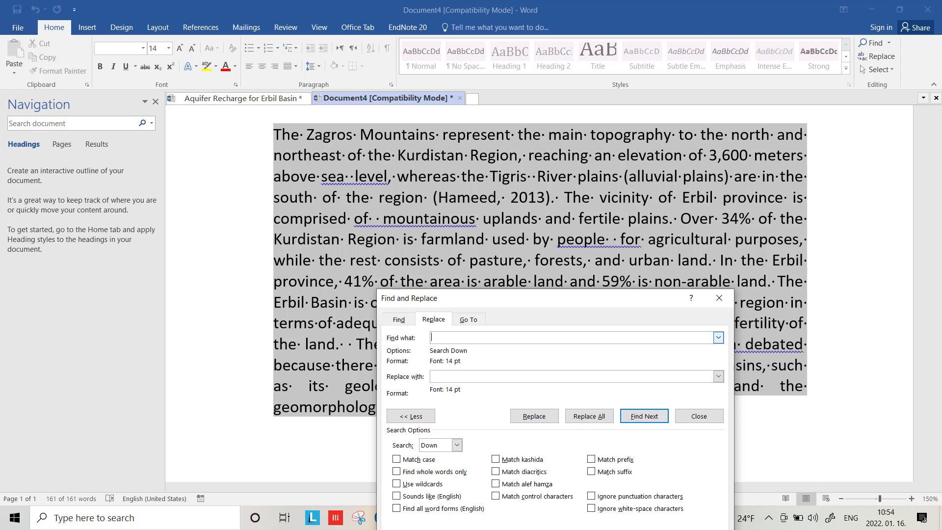
pyautogui.click(434, 377)
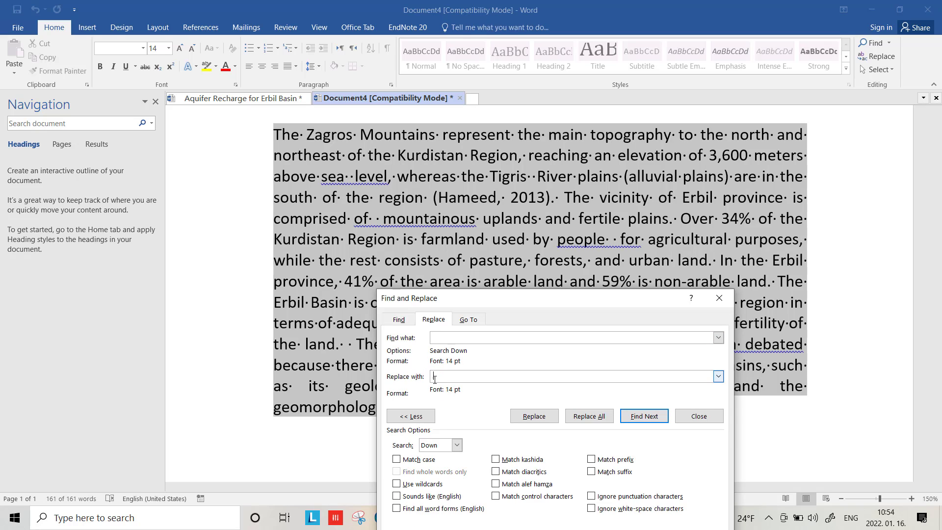
pyautogui.click(434, 379)
pyautogui.click(576, 417)
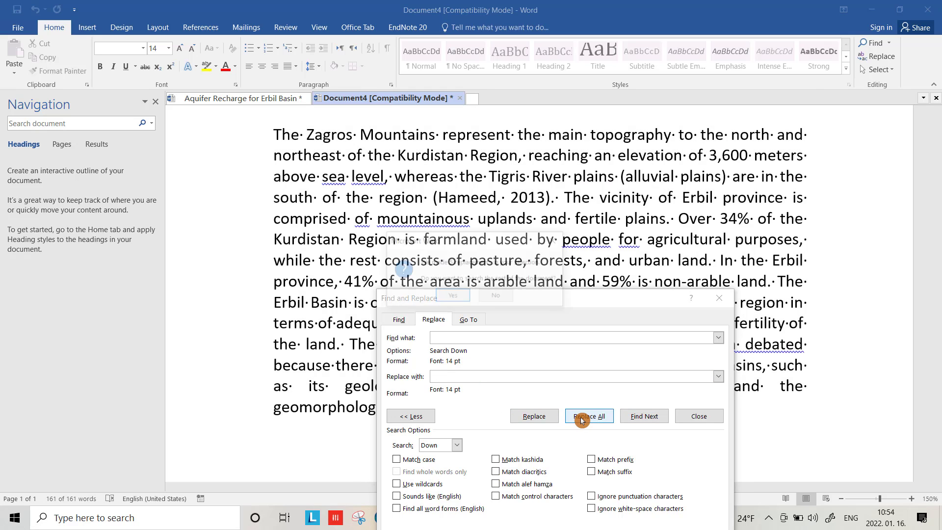
pyautogui.click(497, 296)
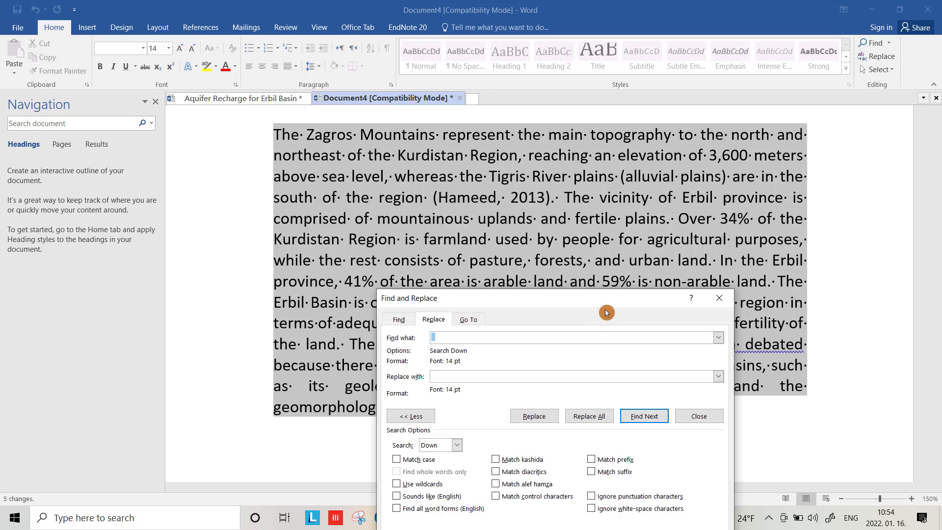
pyautogui.click(720, 298)
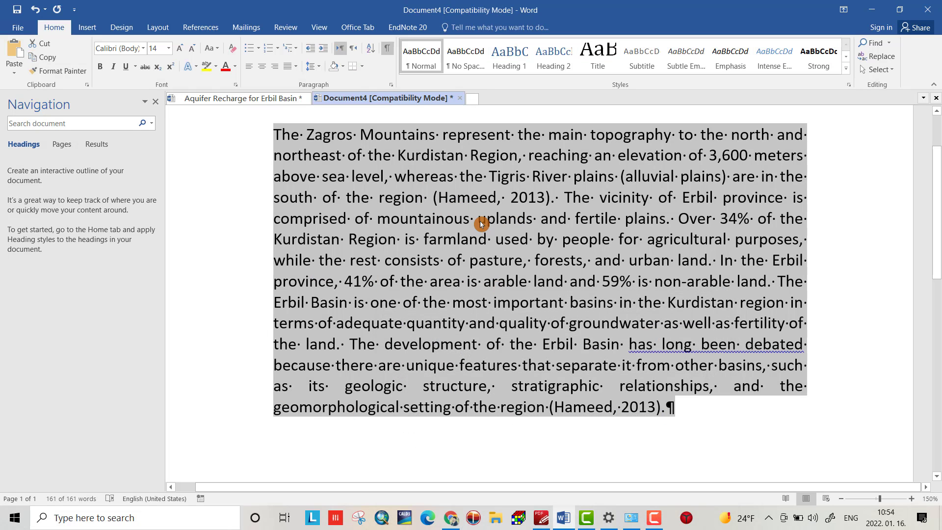
# - Insert a hyphen after "geomorpho" in the word "geomorphological" in the paragraph's last line
pyautogui.click(354, 408)
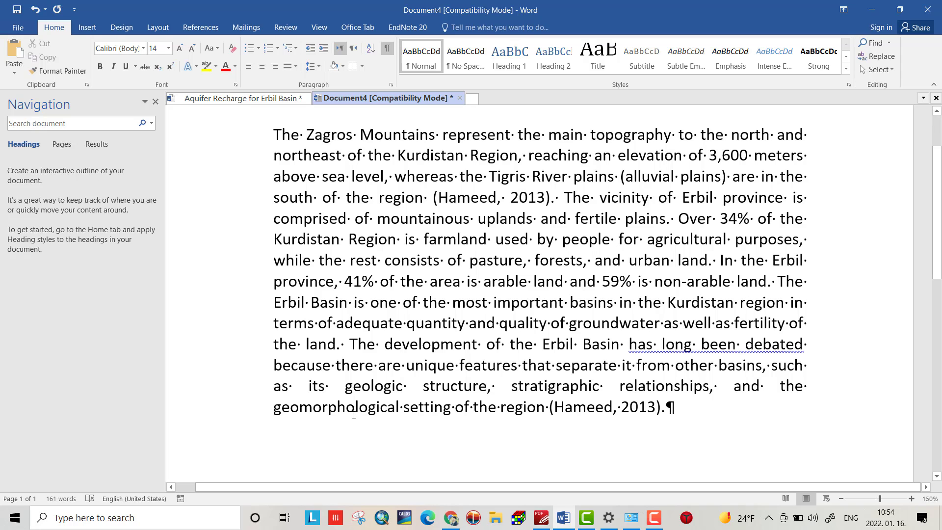
pyautogui.write('-')
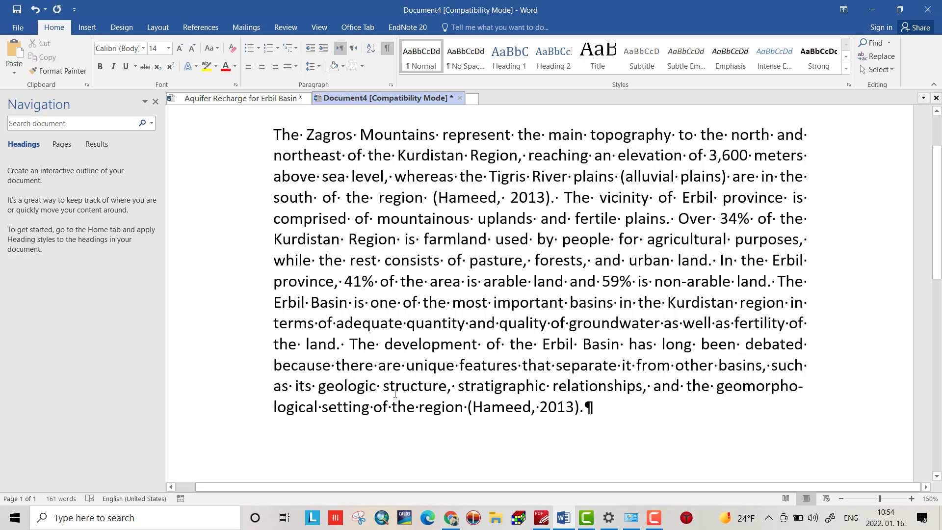